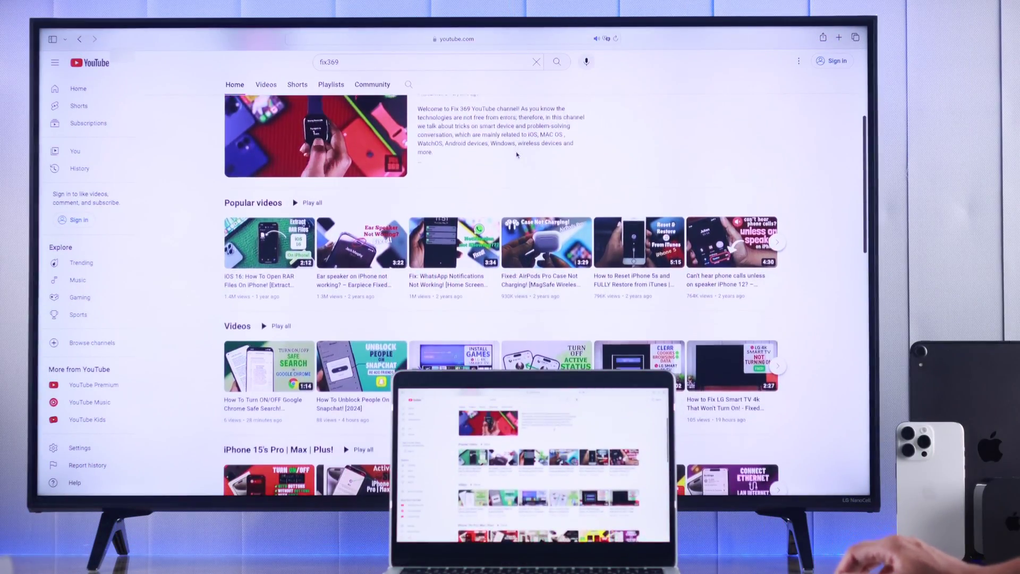
{"action": "scroll", "coordinate": [516, 154], "scroll_direction": "down", "scroll_amount": 10}
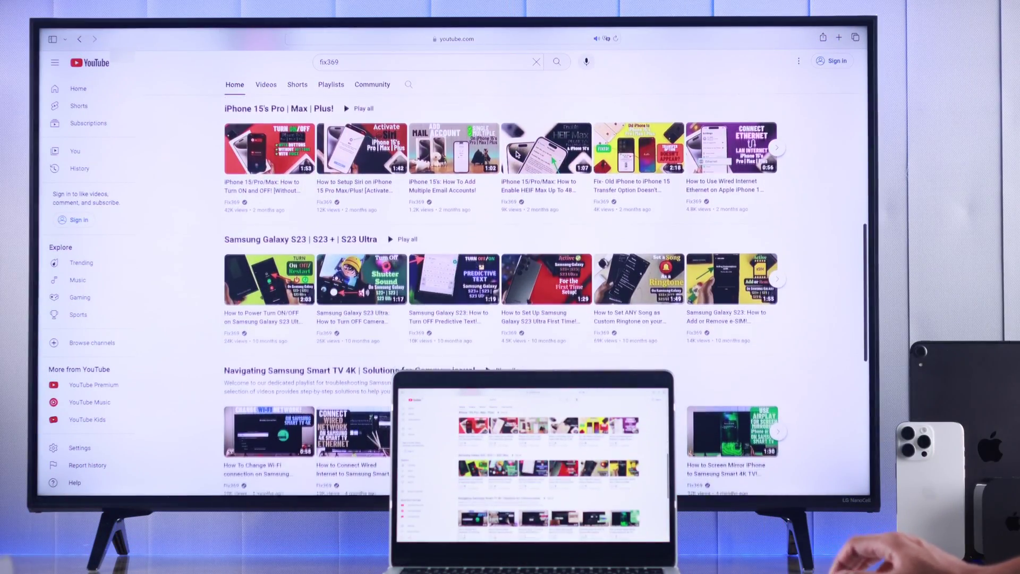
{"action": "scroll", "coordinate": [517, 154], "scroll_direction": "down", "scroll_amount": 8}
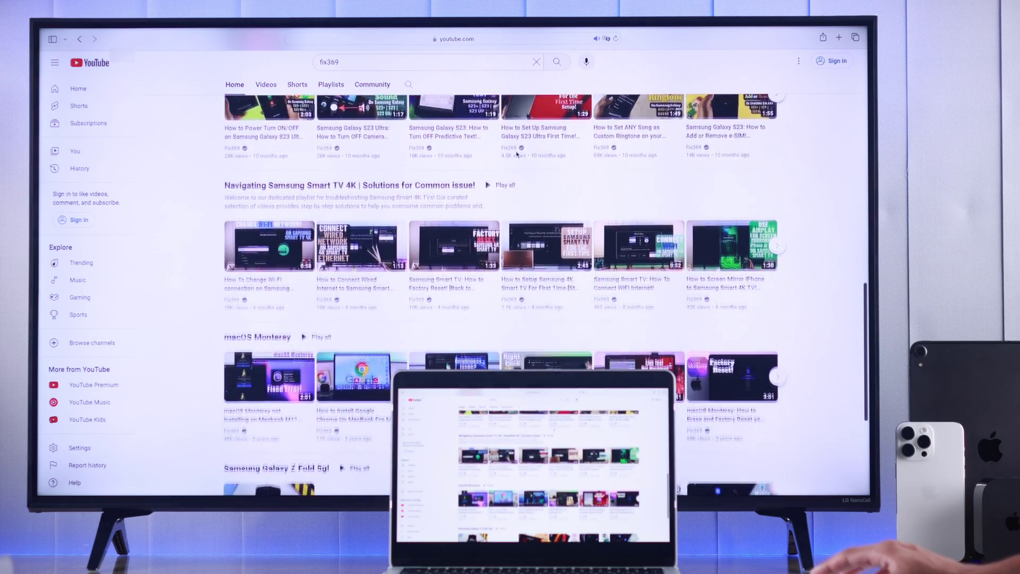
{"action": "scroll", "coordinate": [516, 153], "scroll_direction": "up", "scroll_amount": 10}
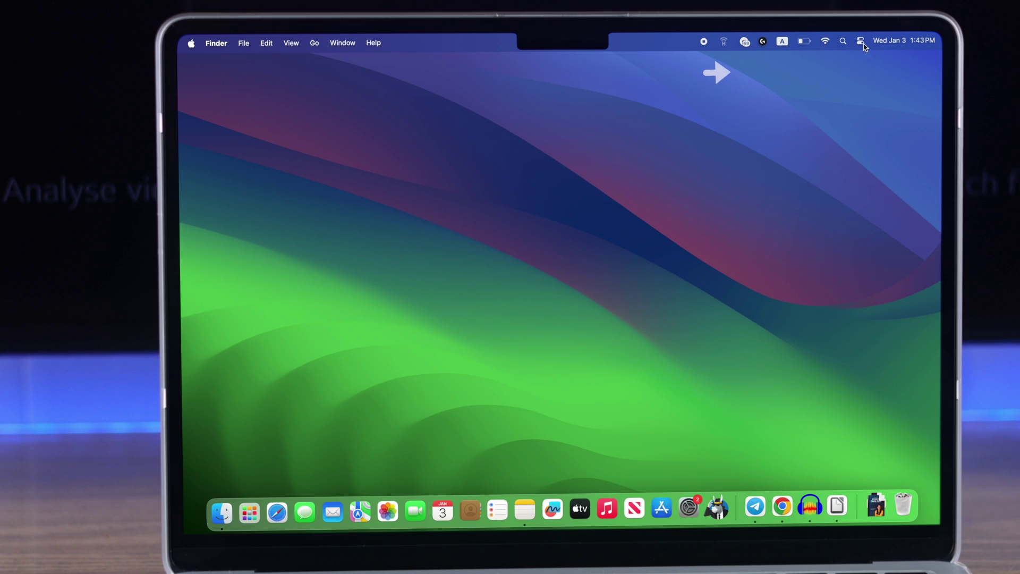
Step: Start Screen Mirroring from Control Center to the LG webOS TV
{"action": "left_click", "coordinate": [861, 42]}
{"action": "left_click", "coordinate": [860, 41]}
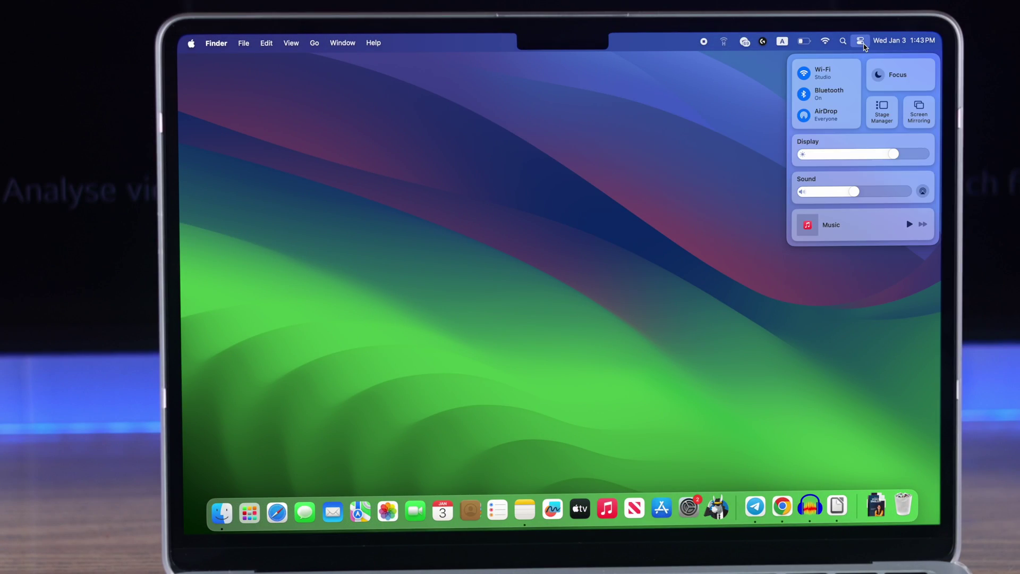
{"action": "left_click", "coordinate": [911, 120]}
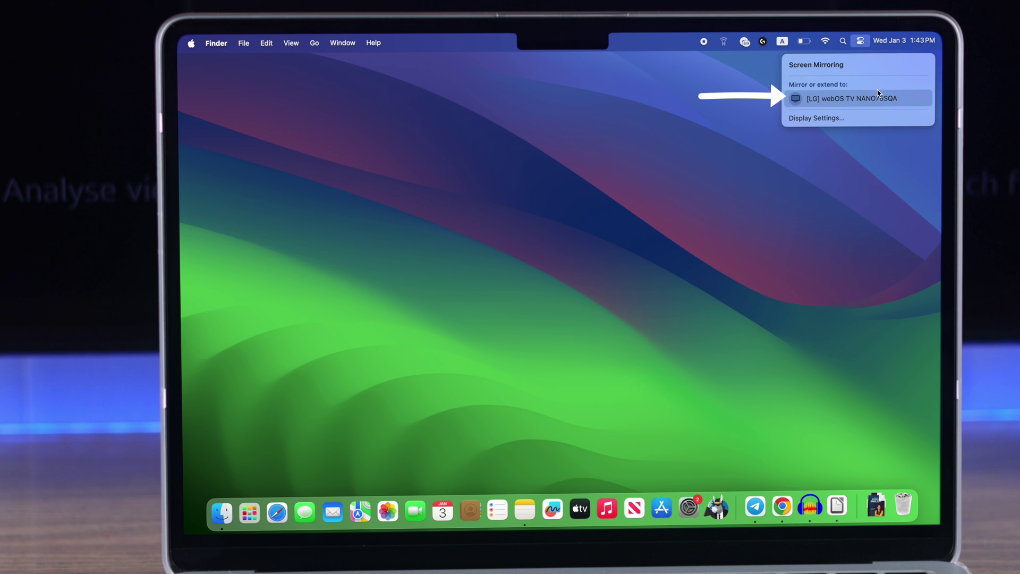
{"action": "left_click", "coordinate": [869, 98]}
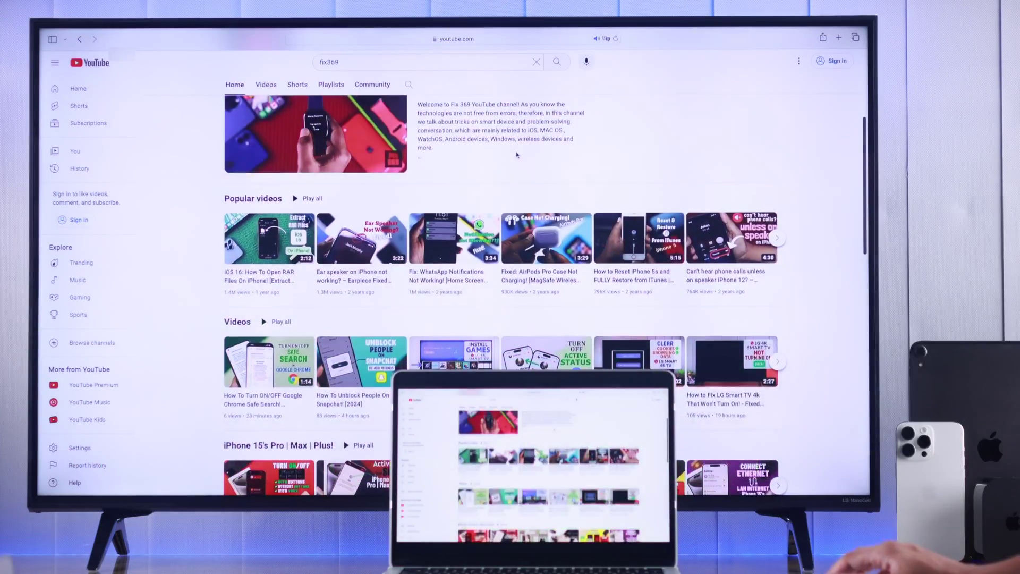
{"action": "scroll", "coordinate": [516, 154], "scroll_direction": "down", "scroll_amount": 3}
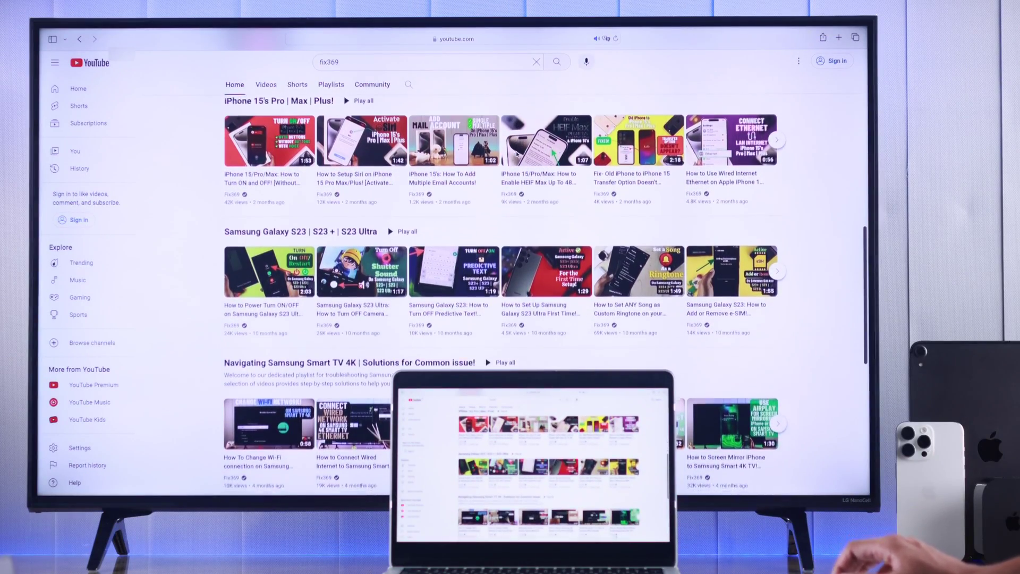
{"action": "scroll", "coordinate": [517, 155], "scroll_direction": "down", "scroll_amount": 3}
{"action": "scroll", "coordinate": [517, 155], "scroll_direction": "down", "scroll_amount": 3}
{"action": "scroll", "coordinate": [517, 154], "scroll_direction": "down", "scroll_amount": 3}
{"action": "scroll", "coordinate": [516, 155], "scroll_direction": "down", "scroll_amount": 3}
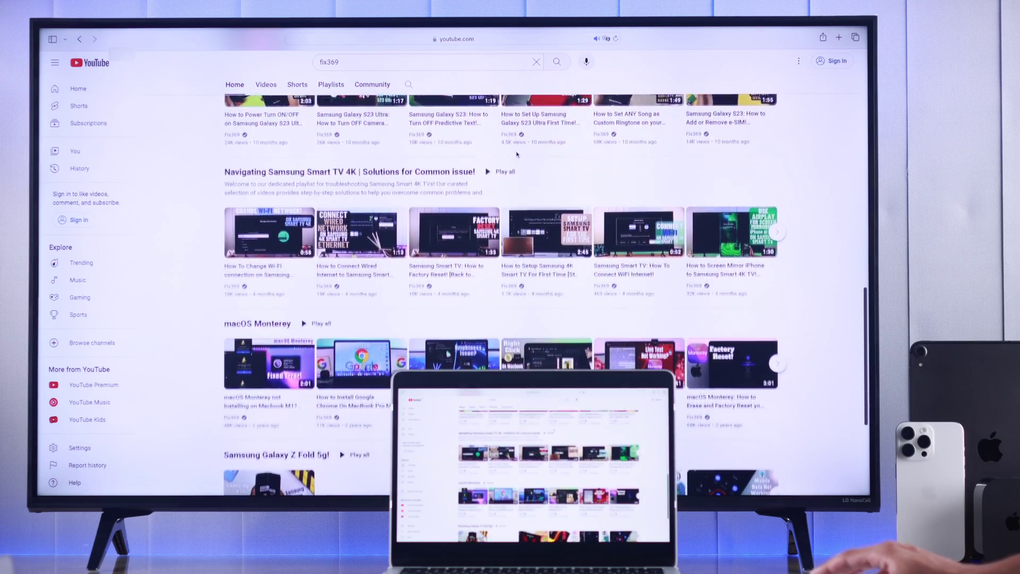
{"action": "scroll", "coordinate": [516, 155], "scroll_direction": "up", "scroll_amount": 5}
{"action": "scroll", "coordinate": [517, 155], "scroll_direction": "up", "scroll_amount": 5}
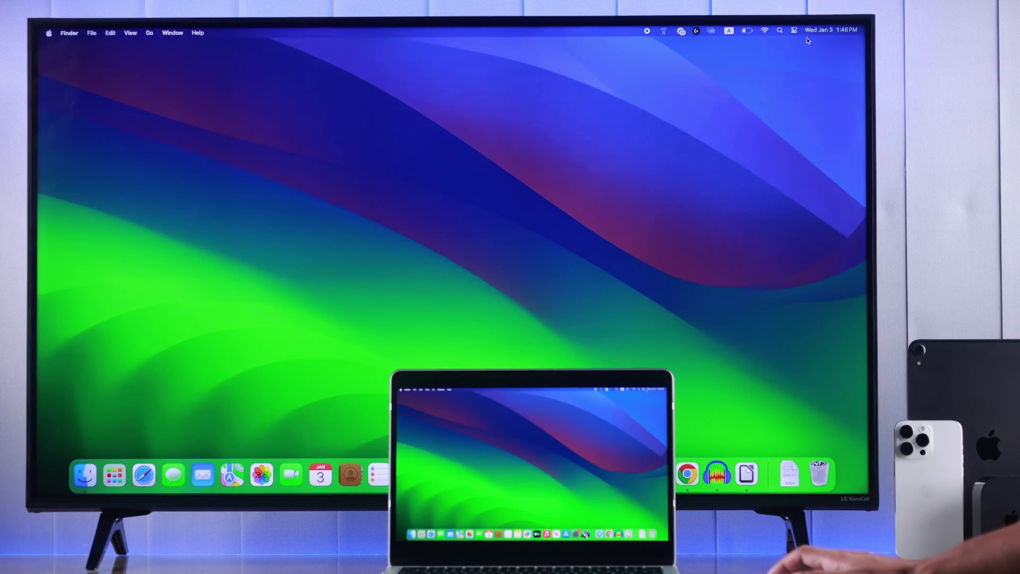
Step: Set the LG webOS TV to Use As Separate Display in Screen Mirroring
{"action": "left_click", "coordinate": [795, 30]}
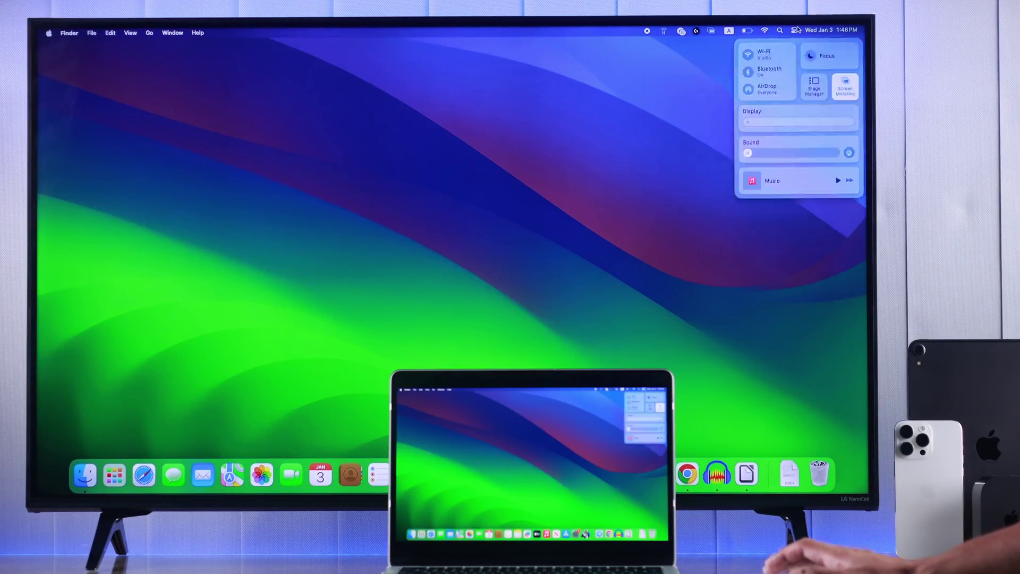
{"action": "left_click", "coordinate": [846, 87]}
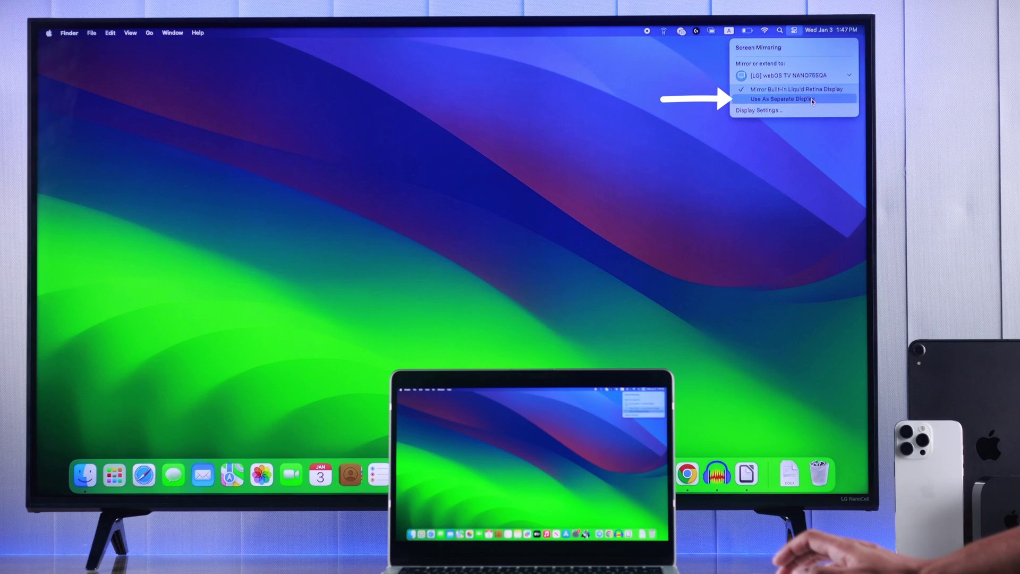
{"action": "left_click", "coordinate": [811, 98]}
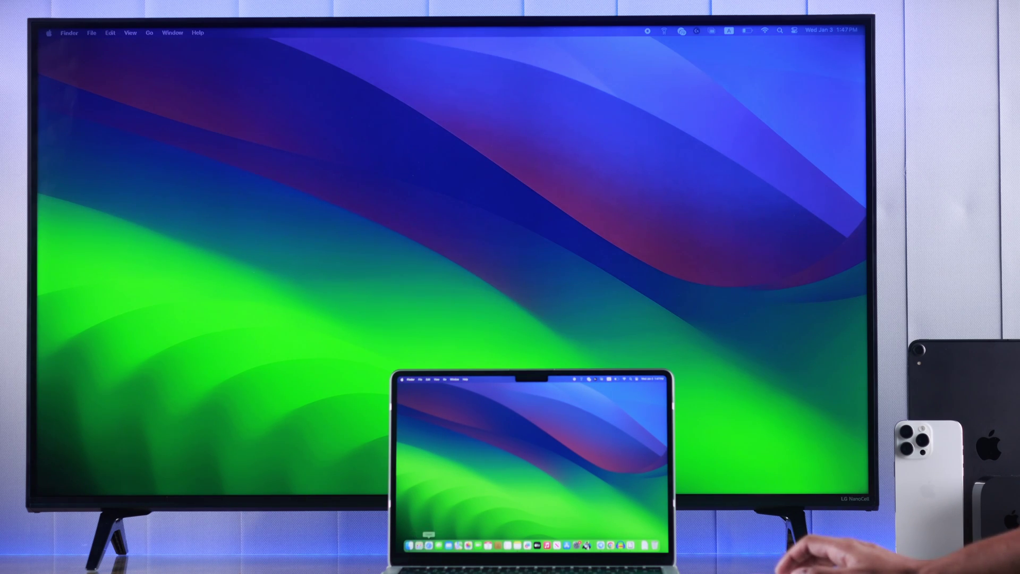
Step: Open a Safari window on the Favorites page and drag it onto the TV display
{"action": "left_click", "coordinate": [430, 545]}
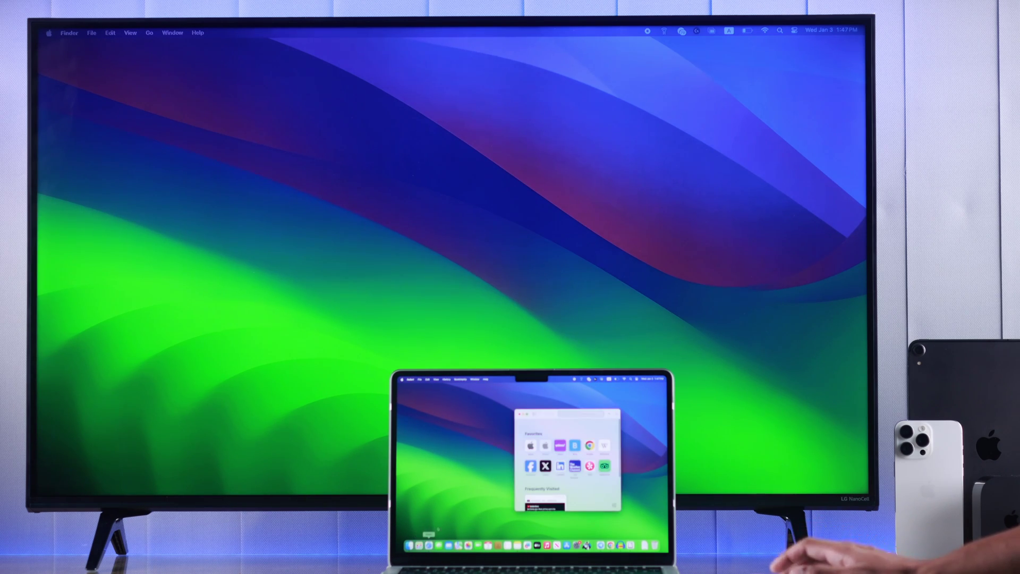
{"action": "left_click_drag", "start_coordinate": [567, 413], "coordinate": [140, 155]}
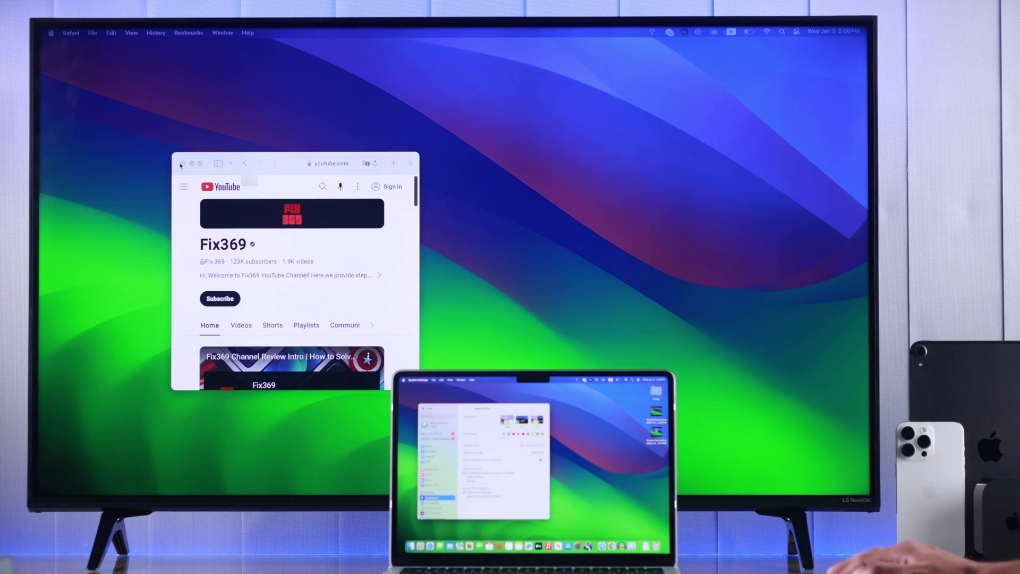
{"action": "left_click", "coordinate": [200, 164]}
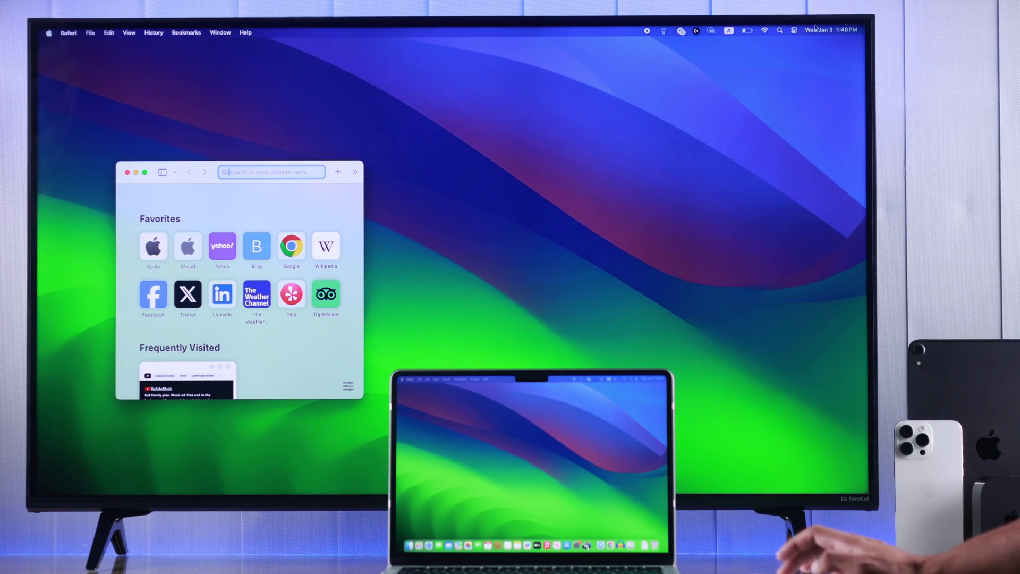
Step: Switch the TV back to Mirror Built-in Display and open Launchpad
{"action": "left_click", "coordinate": [795, 30]}
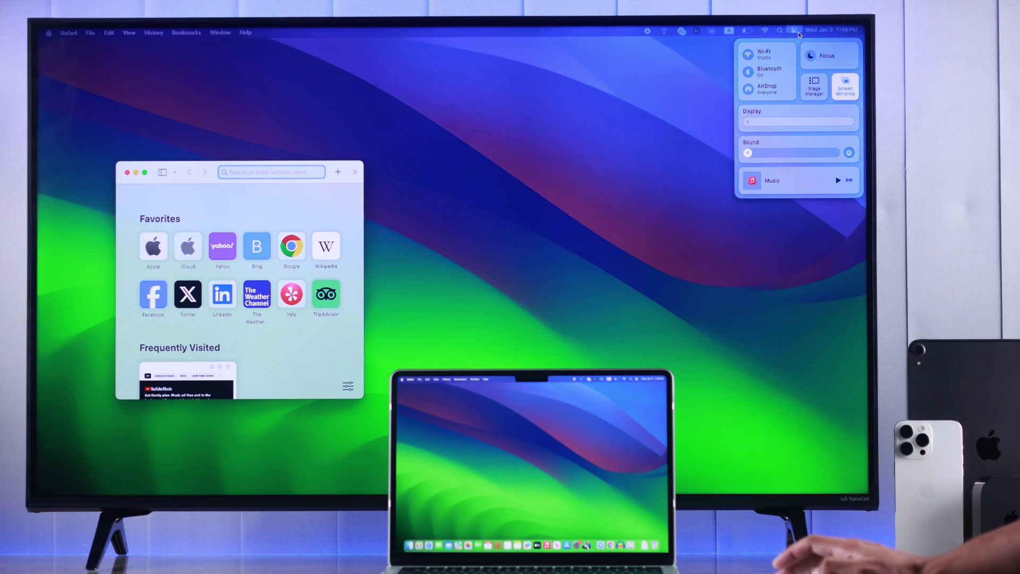
{"action": "left_click", "coordinate": [851, 88]}
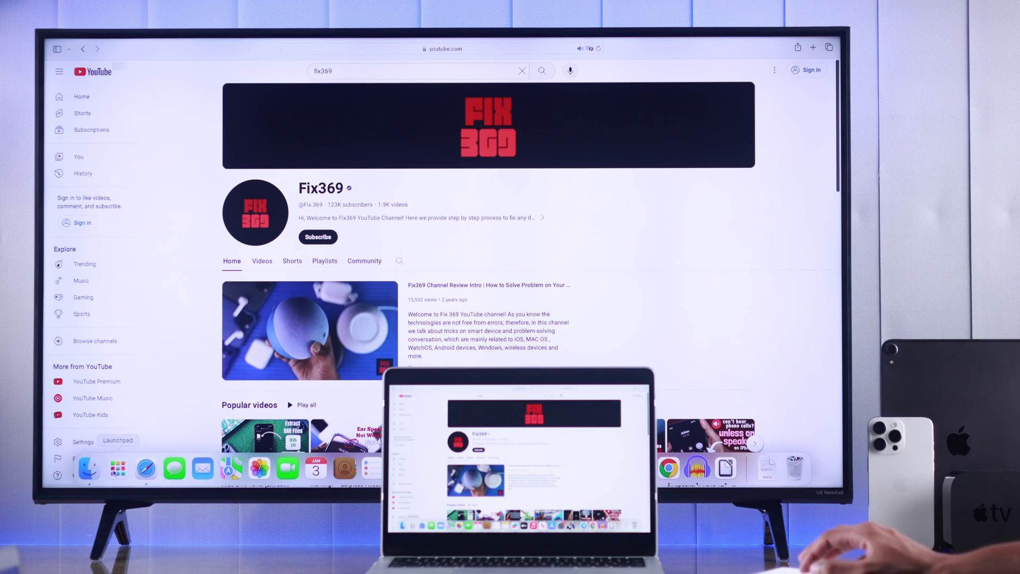
{"action": "left_click", "coordinate": [118, 468]}
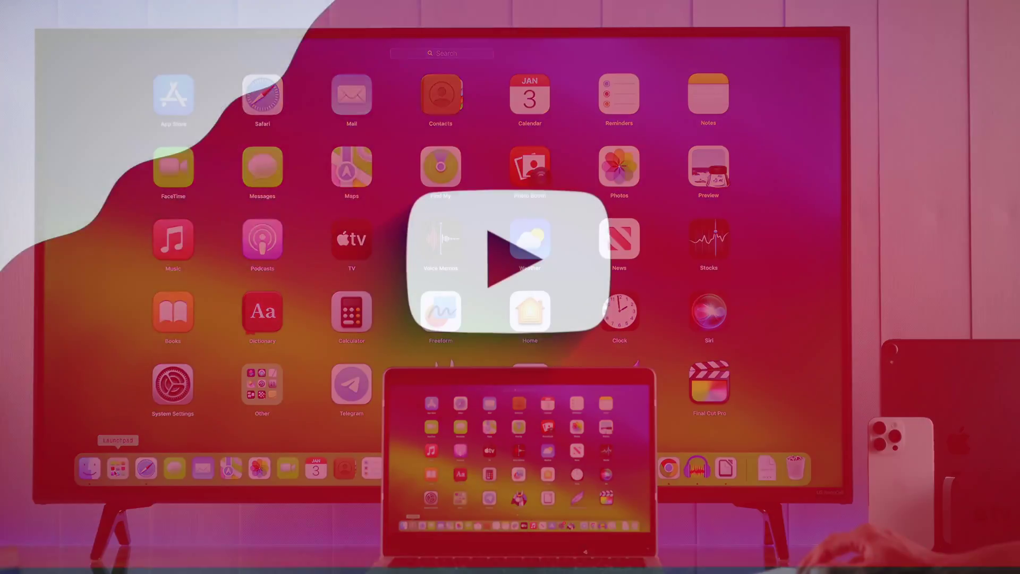